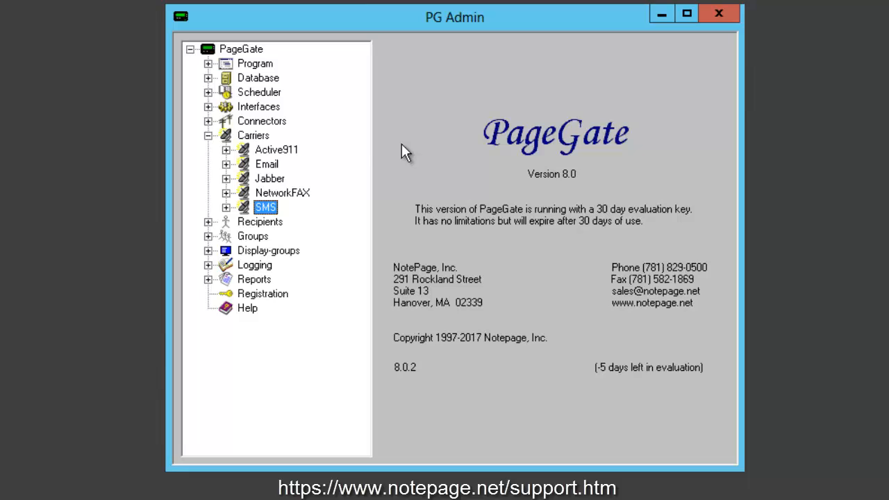
Step: Expand the Interfaces branch and select the GetAscii interface
left_click(208, 107)
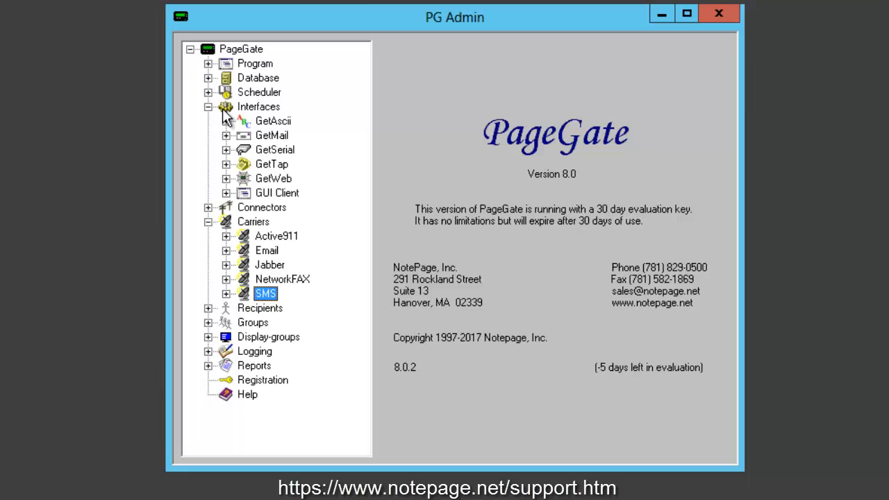
left_click(268, 122)
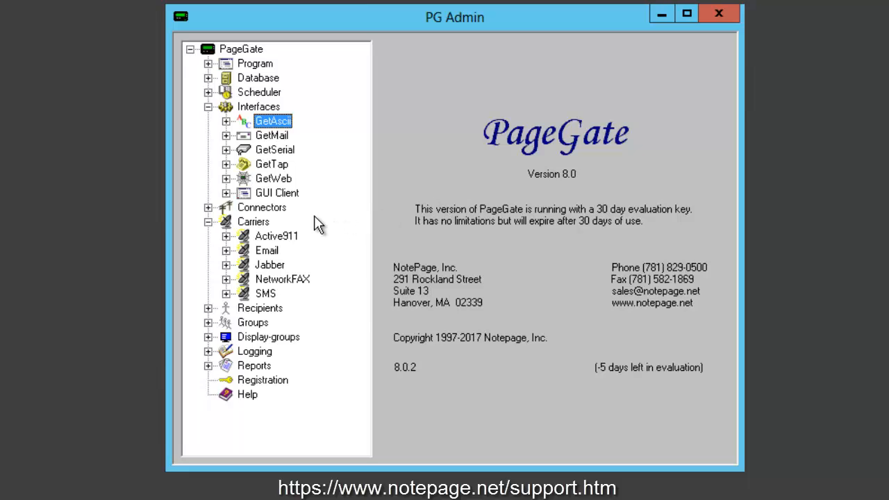
Step: Start adding a carrier named ReplyOutput that uses the File protocol
right_click(263, 230)
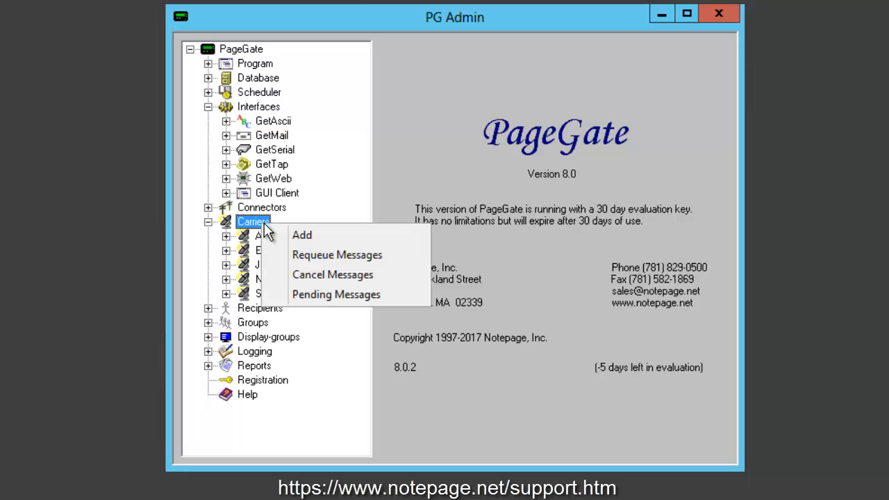
left_click(382, 234)
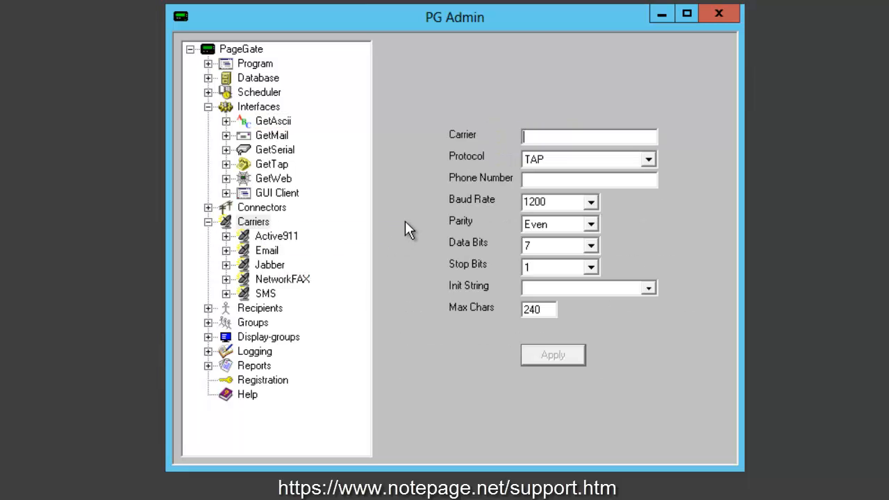
type("ReplyPr")
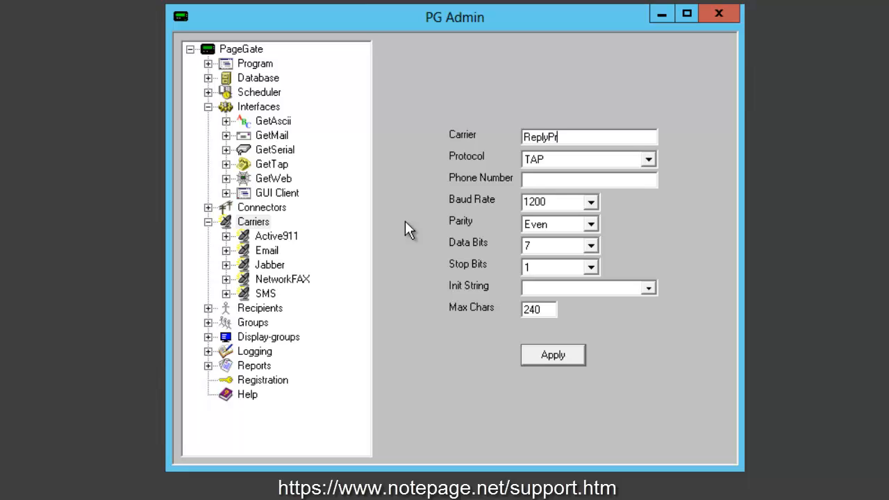
type("ocessing")
left_click(548, 137)
left_click(638, 137, "shift")
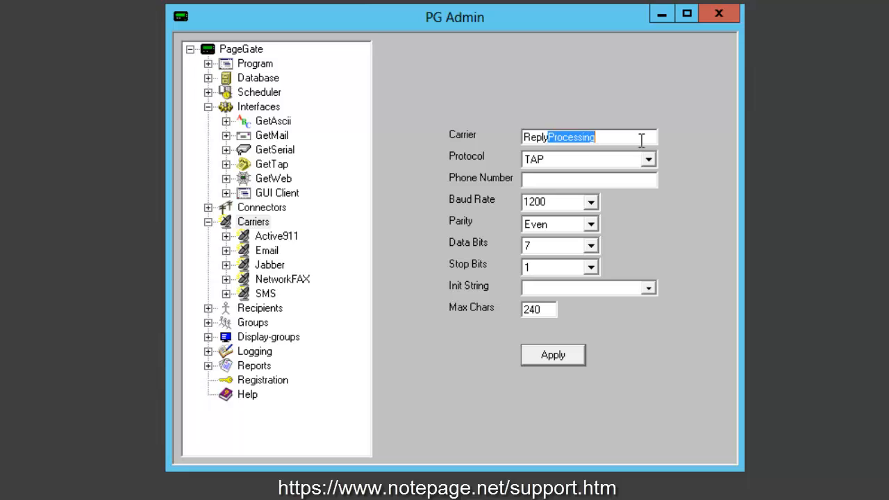
type("Output")
key("Tab")
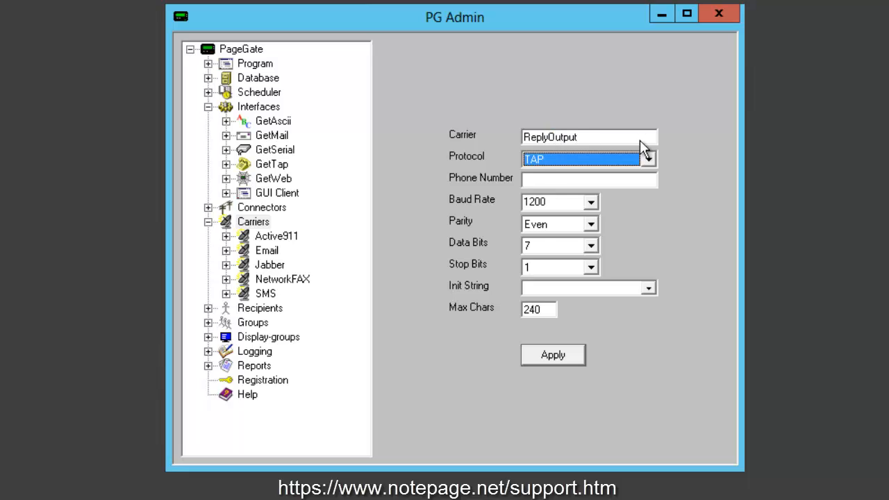
key("Down")
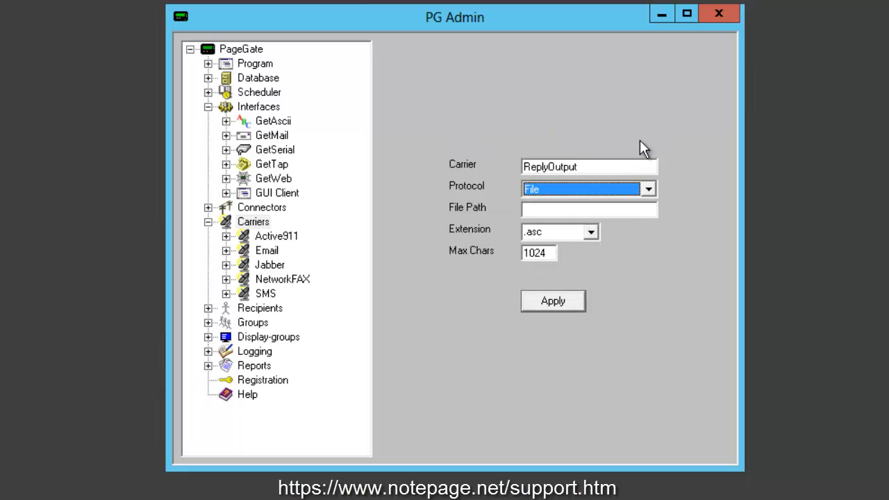
left_click(567, 210)
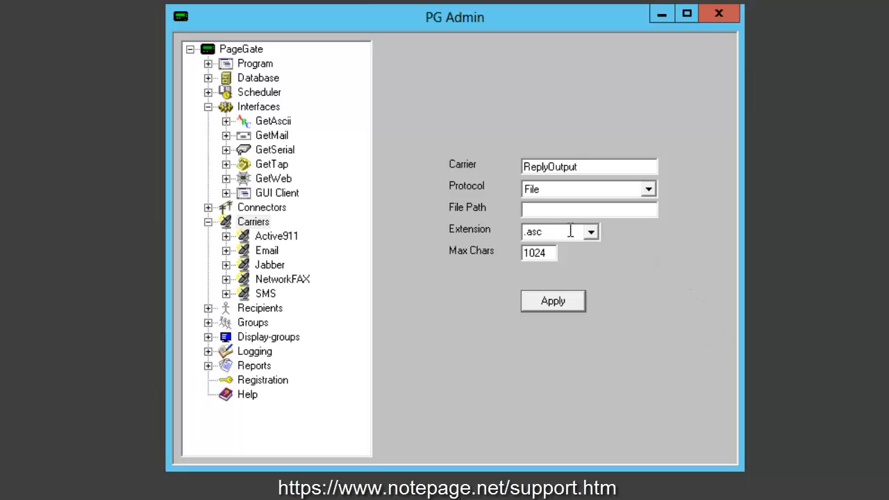
Step: Switch to File Explorer, create a folder named Replies in C:\PageGateData and open it
left_click(108, 499)
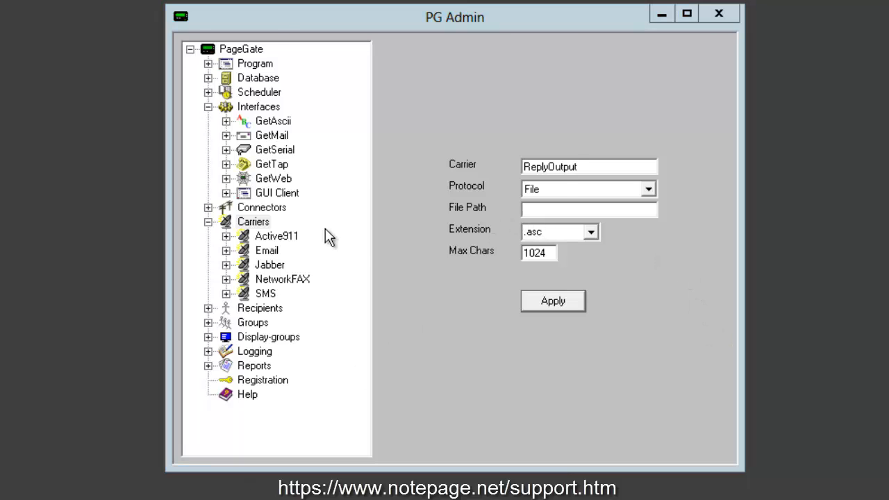
left_click(236, 344)
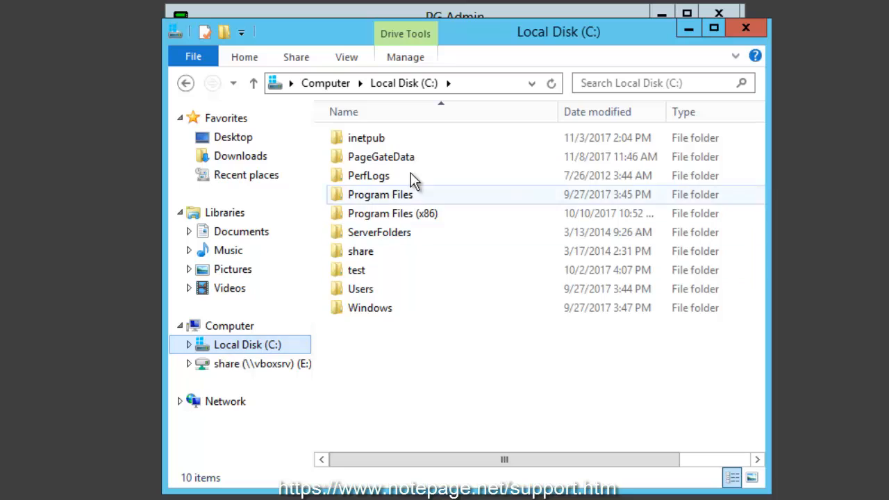
double_click(410, 154)
right_click(374, 346)
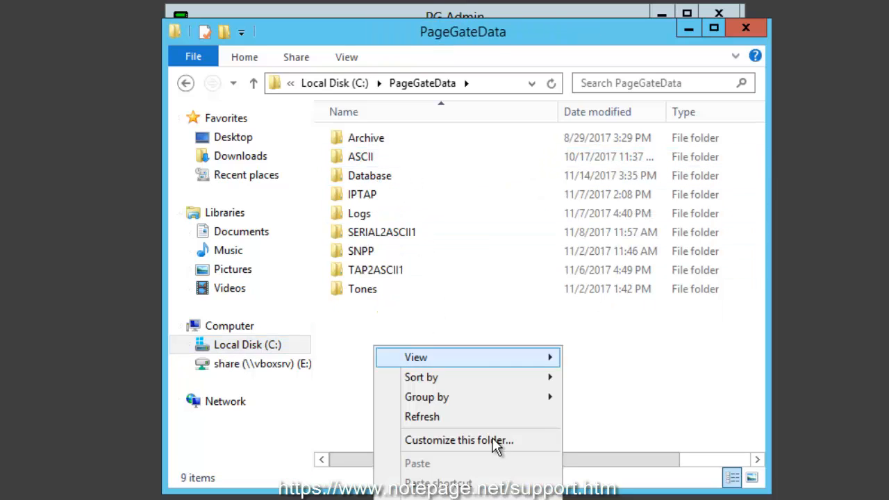
left_click(604, 499)
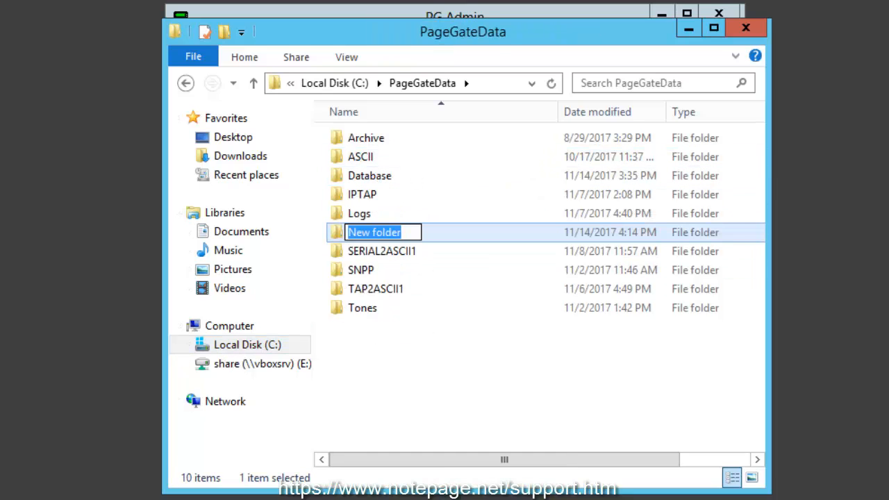
type("Replies")
key("Return")
key("Return")
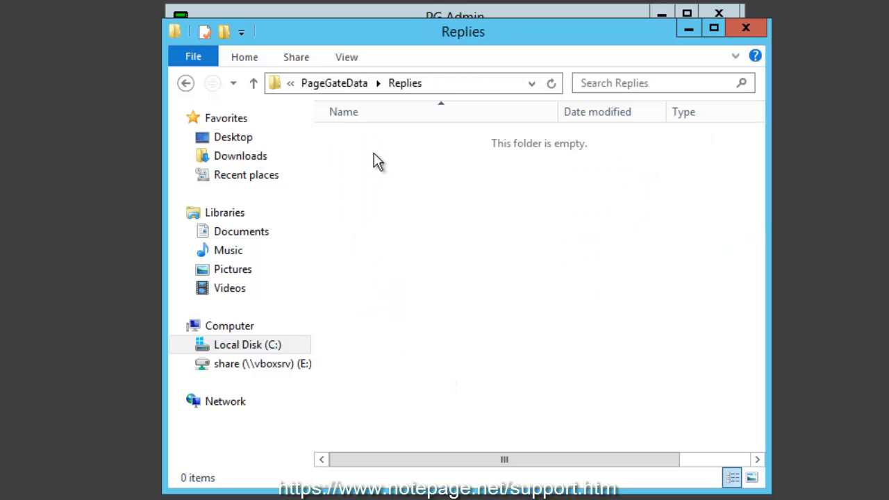
Step: Copy the Replies folder's path and set it as the ReplyOutput carrier's file path, C:\PageGateData\Replies, in PG Admin
left_click(447, 83)
key("ctrl+c")
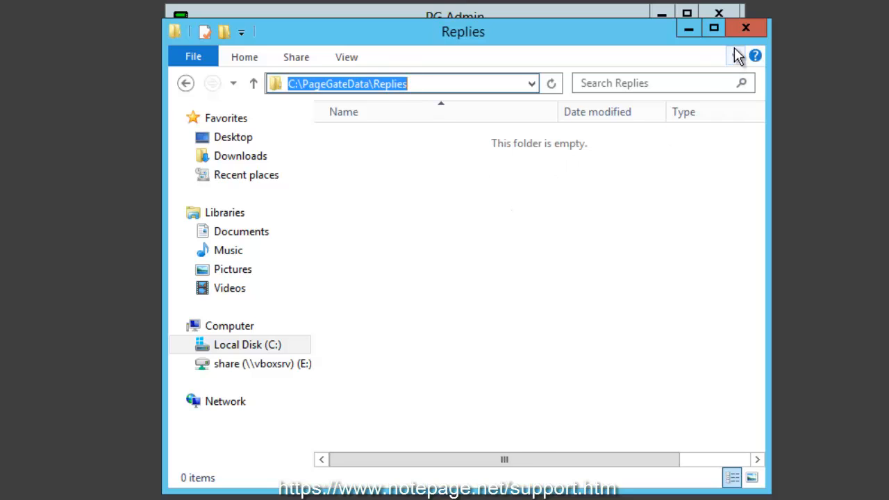
left_click(745, 28)
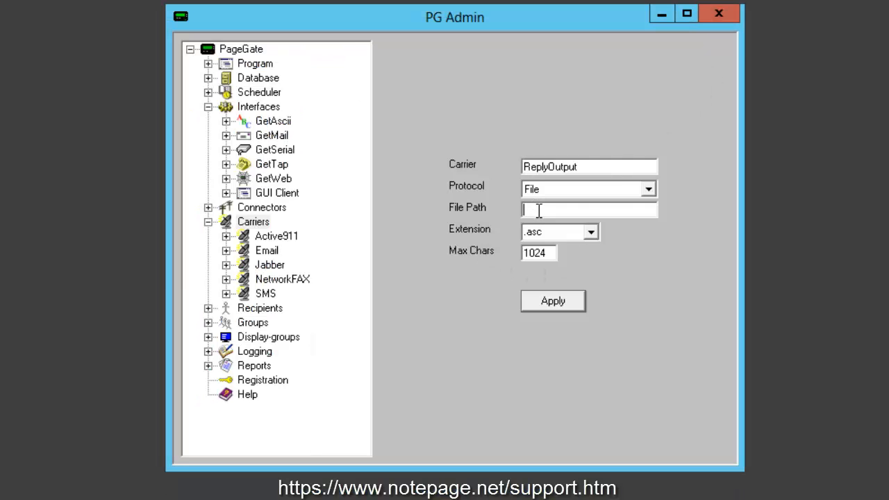
key("ctrl+v")
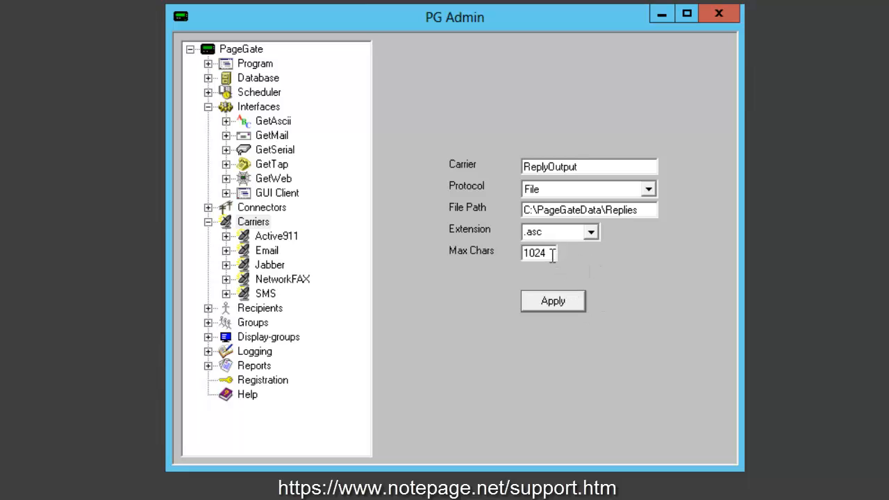
Step: Set the carrier's maximum characters to 6000 and apply the new carrier
left_click_drag(556, 253, 452, 250)
type("6000")
left_click(557, 306)
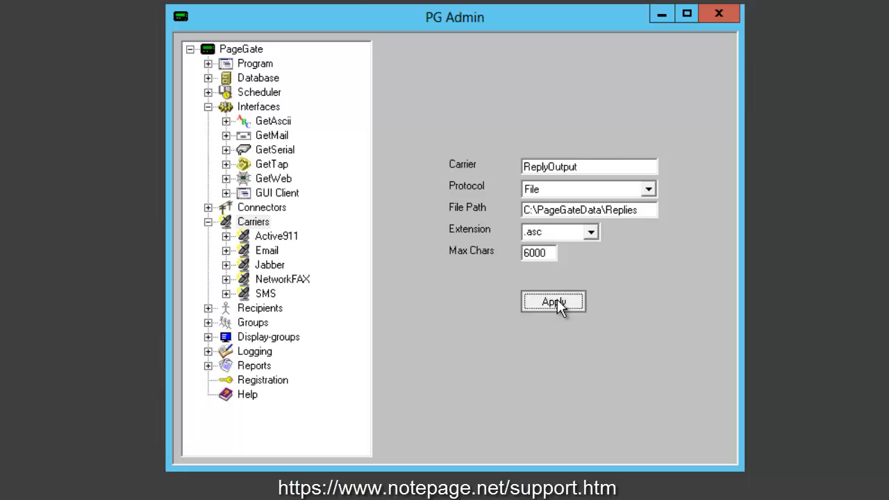
Step: Add a recipient with the full name ReplyProcessing and assign it to the ReplyOutput carrier
right_click(277, 323)
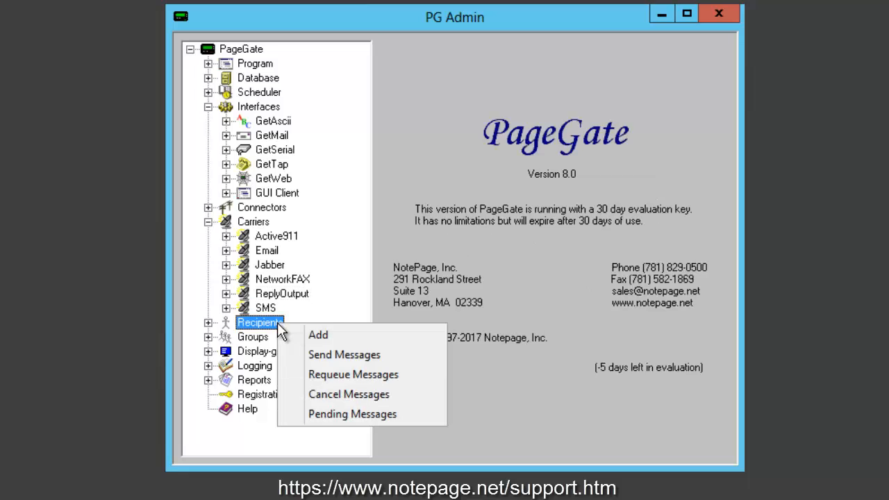
left_click(354, 342)
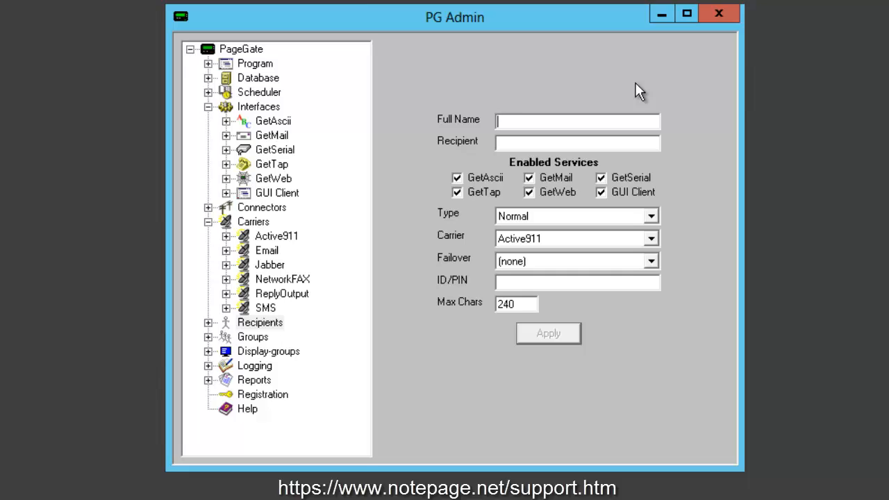
type("ReplyPr")
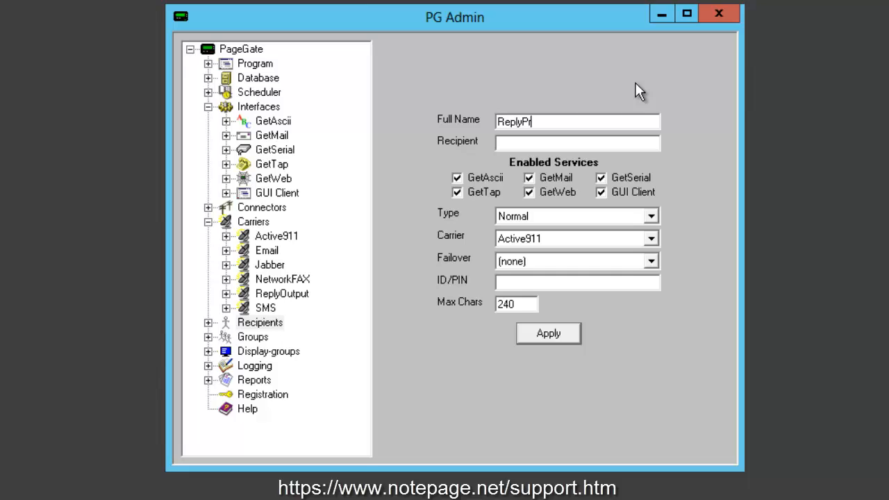
type("ocessing")
key("Tab")
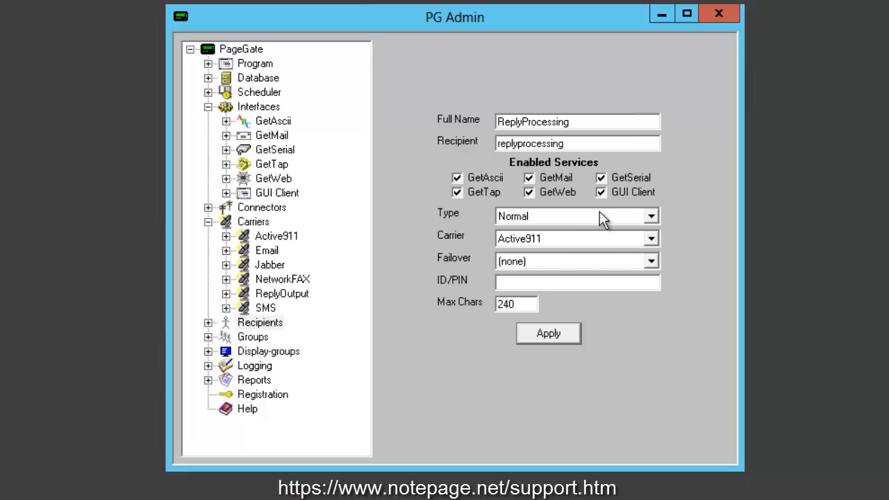
left_click(567, 239)
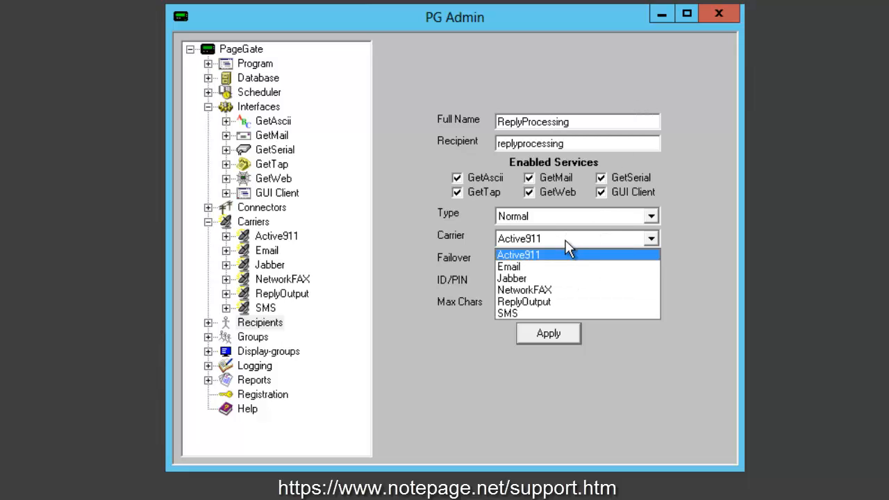
left_click(555, 303)
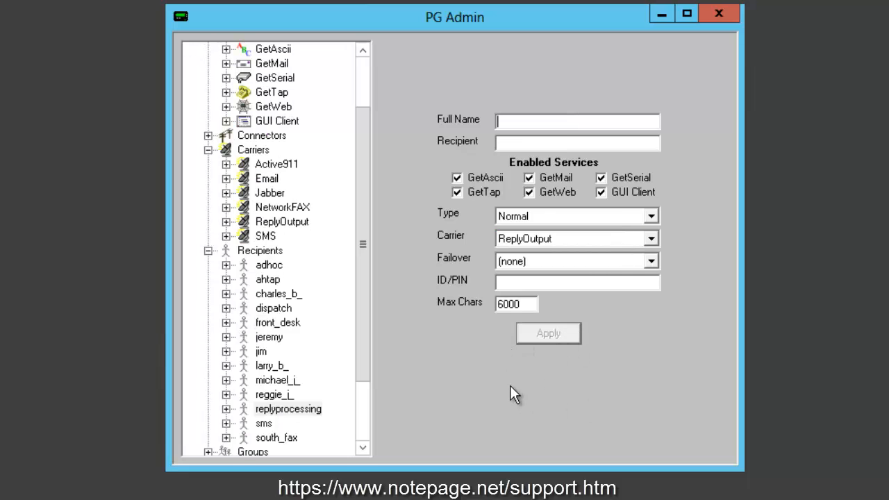
Step: Open the replyprocessing recipient's template and start editing its text section
left_click(314, 411)
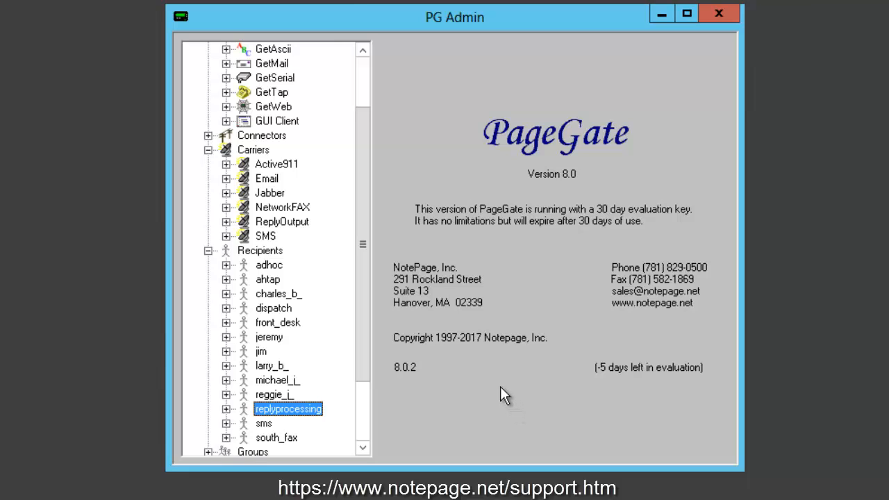
left_click(227, 408)
left_click(289, 393)
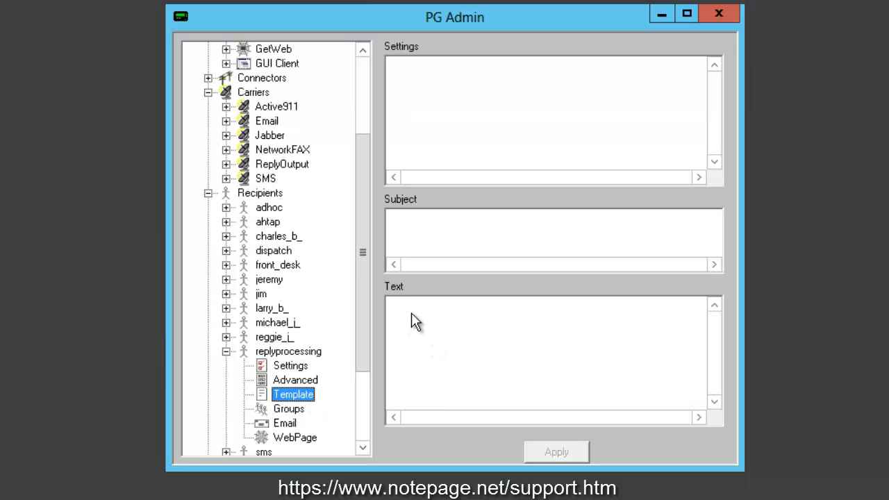
left_click(413, 316)
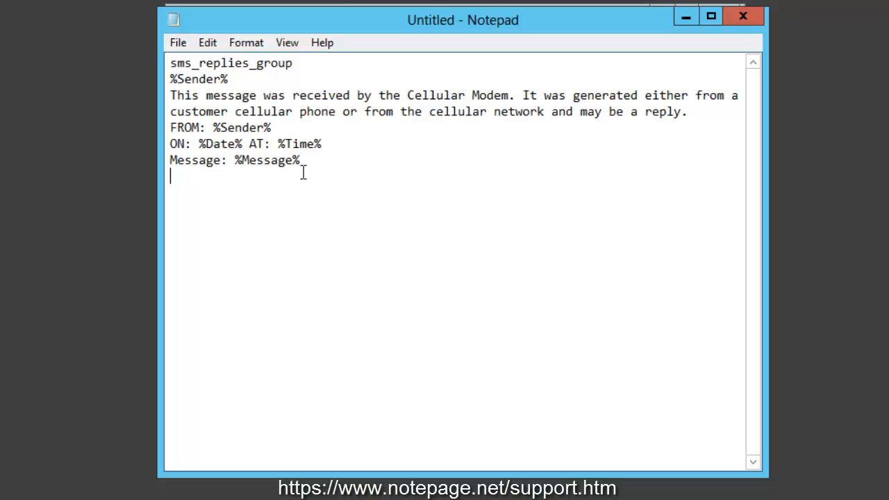
Step: Copy the complete prepared template in Notepad, from sms_replies_group through the Message: %Message% line
left_click_drag(310, 160, 172, 60)
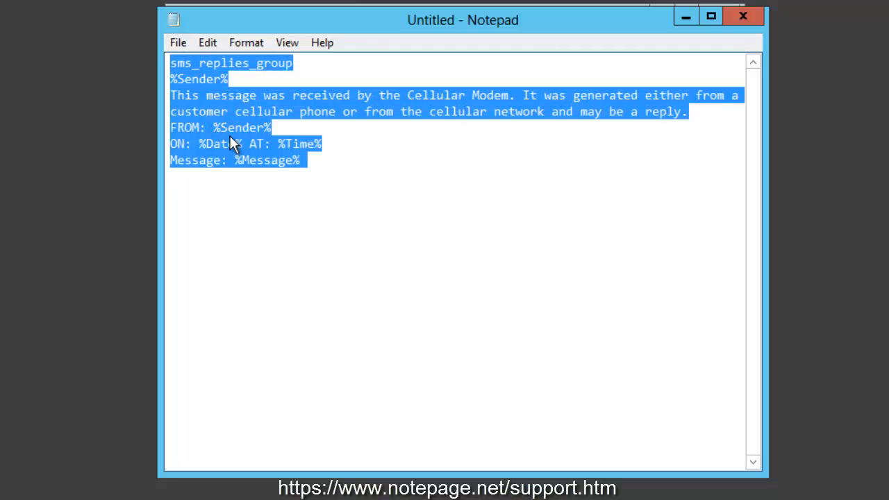
right_click(207, 126)
left_click(289, 183)
left_click(347, 202)
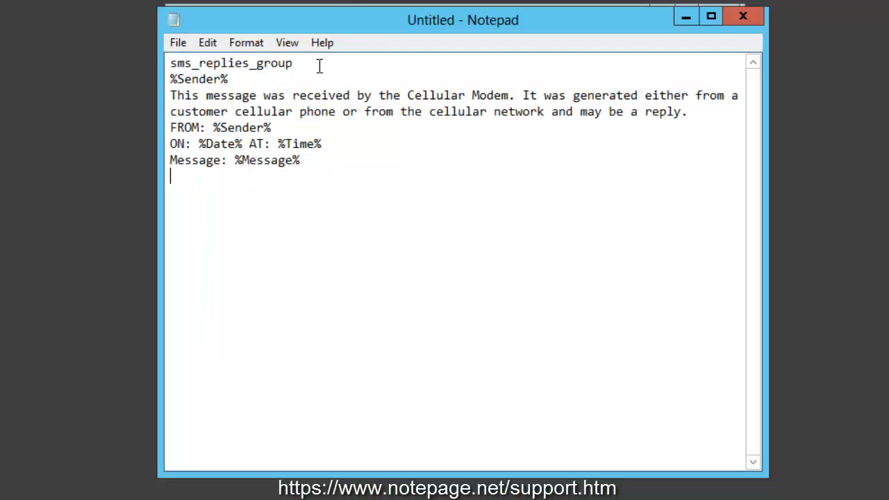
Step: Examine the template's group name line, %Sender% line and message body with its variables
left_click_drag(320, 65, 143, 55)
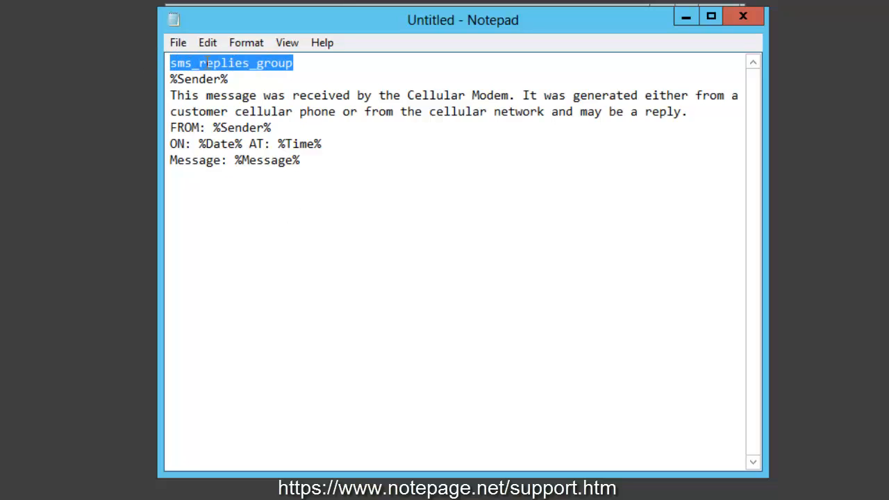
left_click(242, 80)
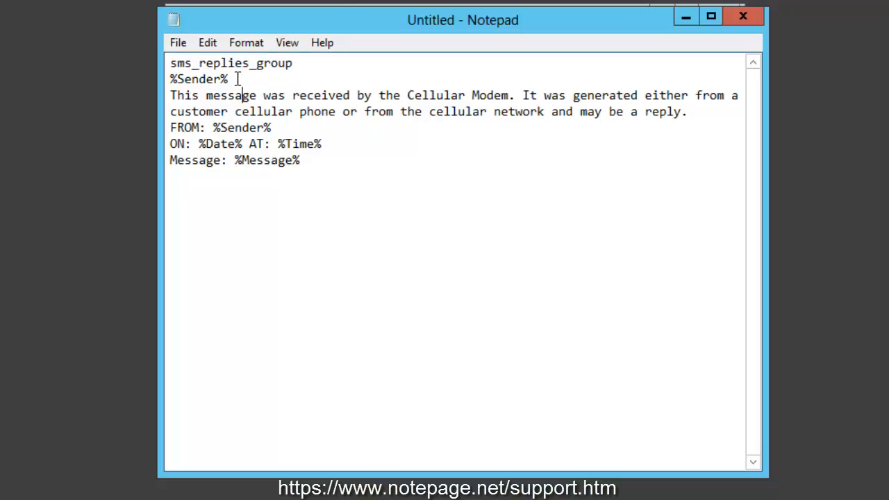
double_click(196, 77)
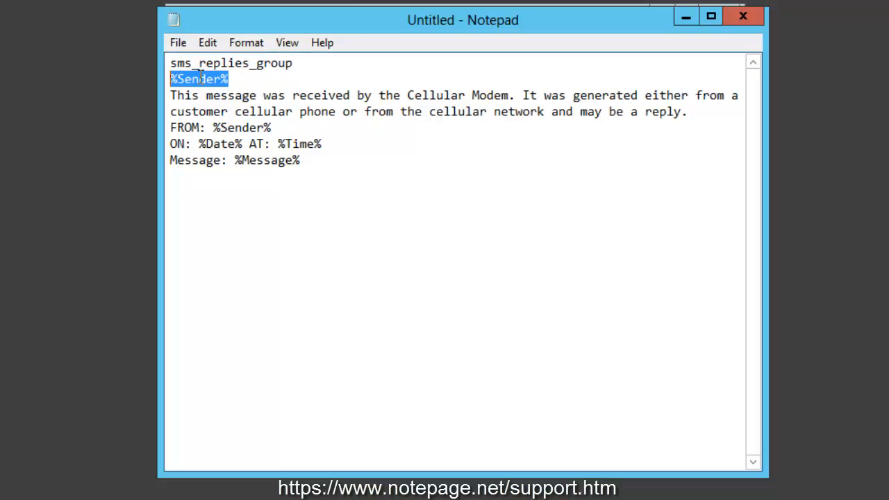
left_click(317, 172)
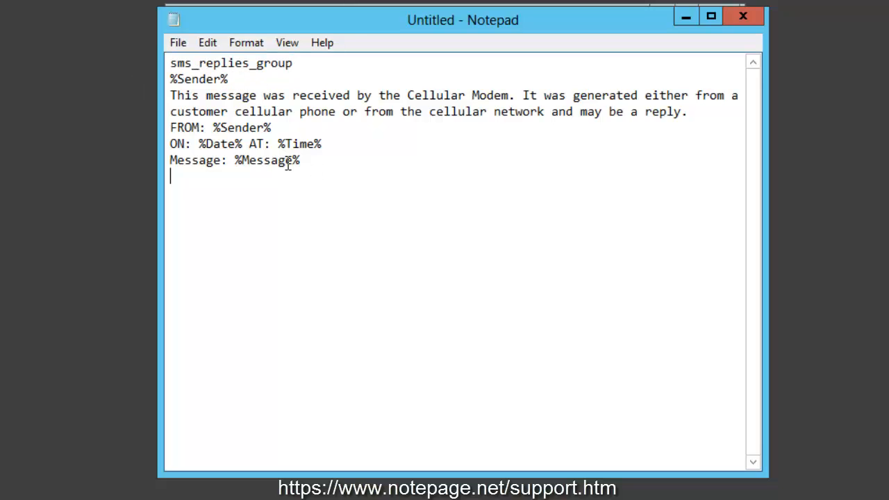
left_click_drag(288, 176, 165, 90)
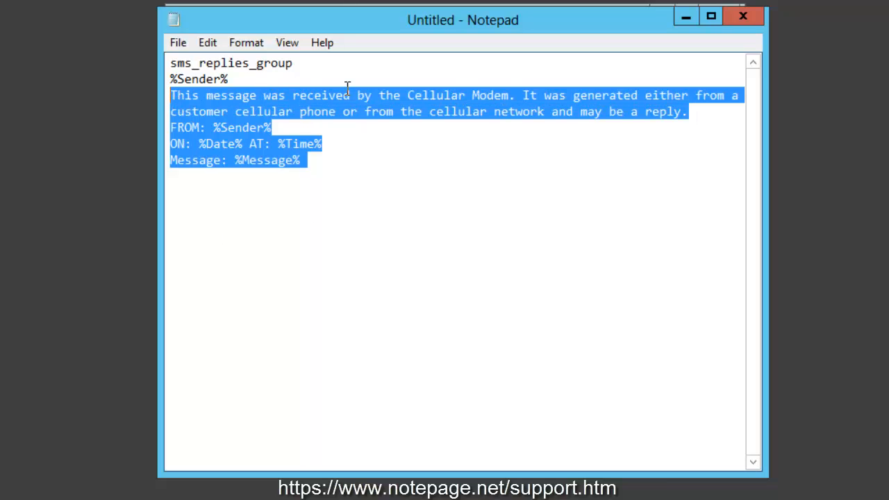
left_click(511, 93)
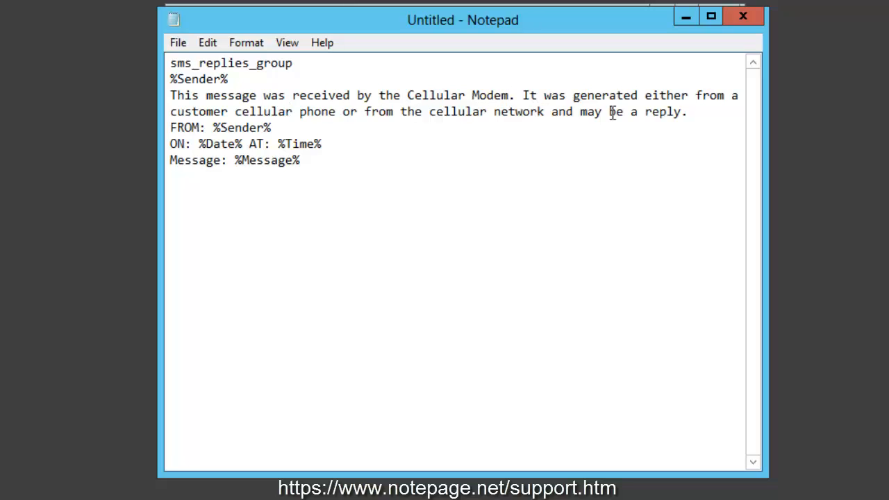
Step: Examine the template's FROM, ON/AT and Message lines, plus the alternative Ah;%Sender% template with its SYSTEM line and do-not-reply message
left_click_drag(207, 127, 275, 128)
left_click_drag(194, 143, 324, 143)
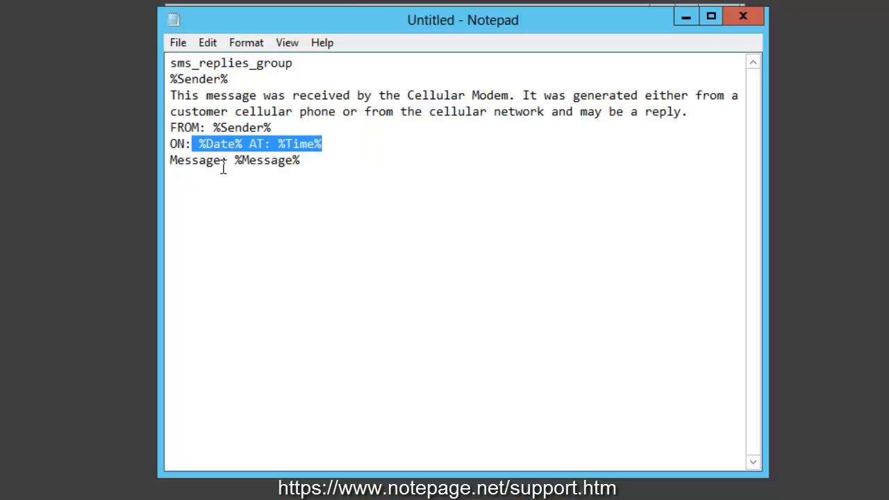
left_click_drag(225, 164, 338, 259)
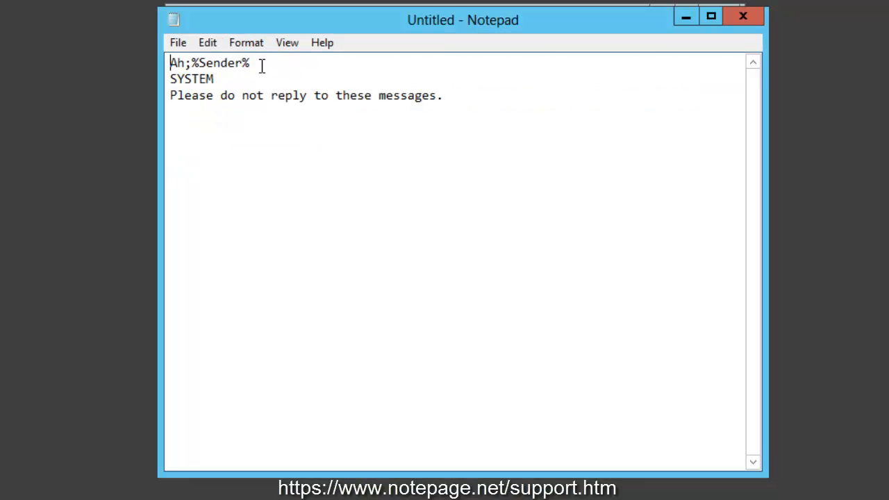
mouse_move(262, 65)
left_mouse_down()
mouse_move(170, 64)
mouse_move(262, 60)
left_mouse_up()
left_click(189, 64)
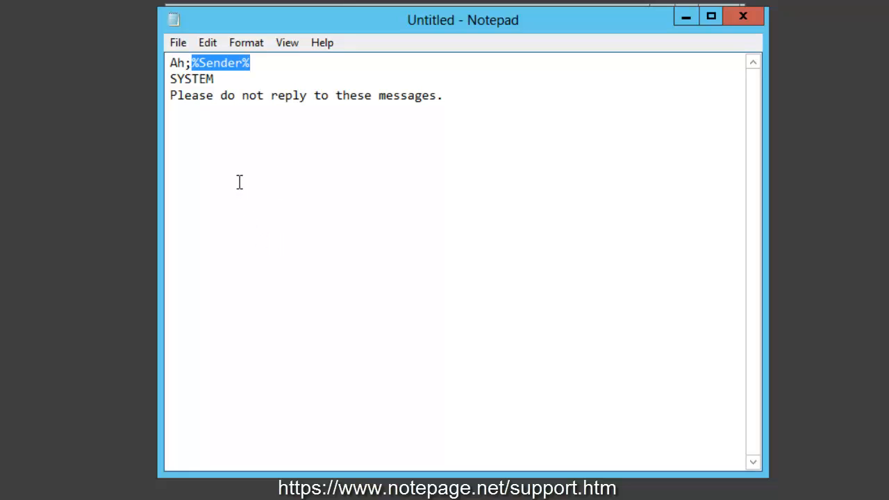
left_click_drag(224, 79, 85, 81)
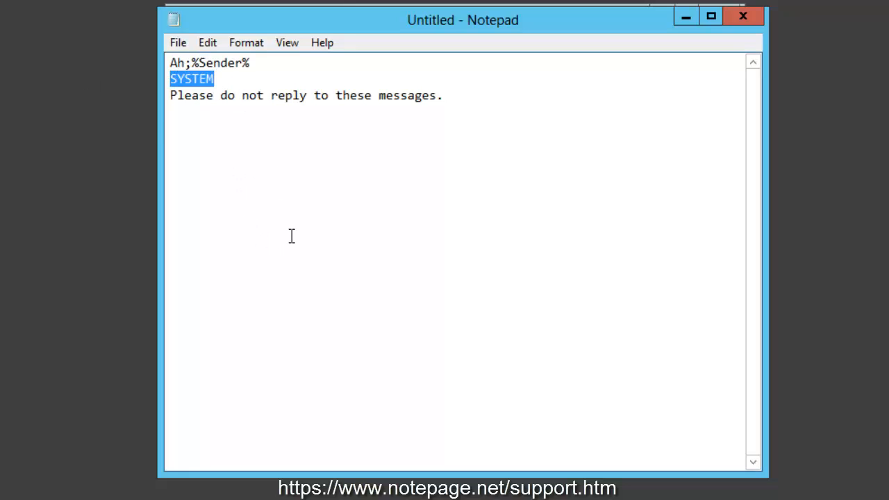
left_click_drag(447, 97, 118, 97)
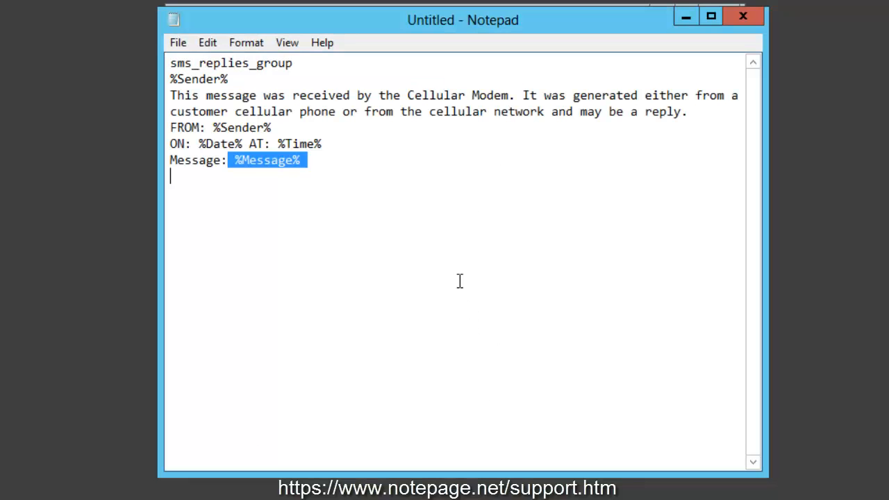
Step: Copy the whole sms_replies_group template from Notepad into the replyprocessing recipient's template text in PG Admin and apply it
left_click(464, 271)
key("ctrl+a")
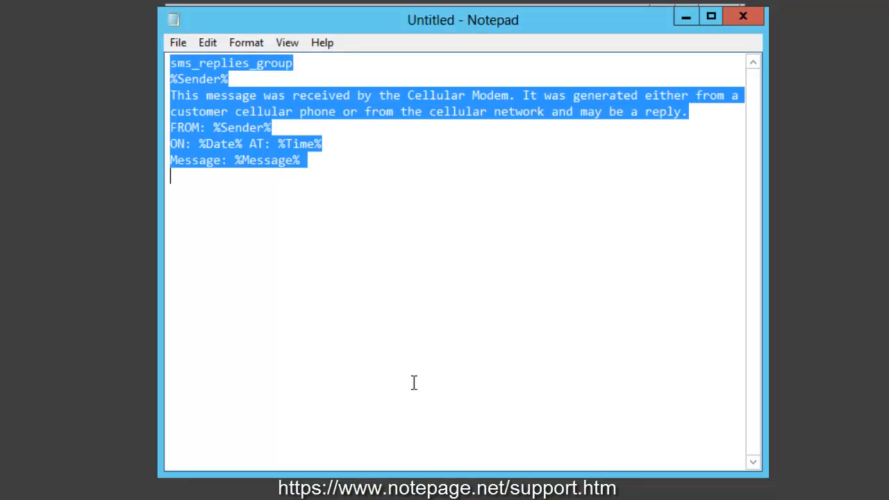
left_click(380, 492)
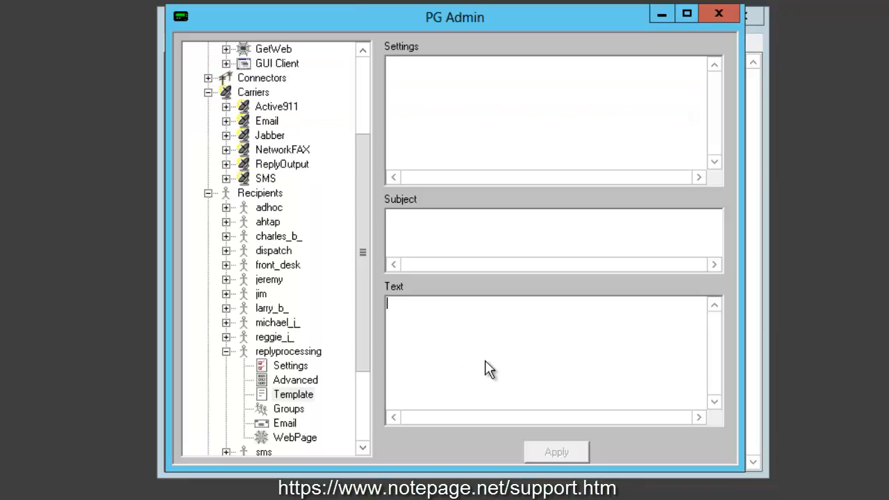
key("ctrl+v")
left_click(552, 451)
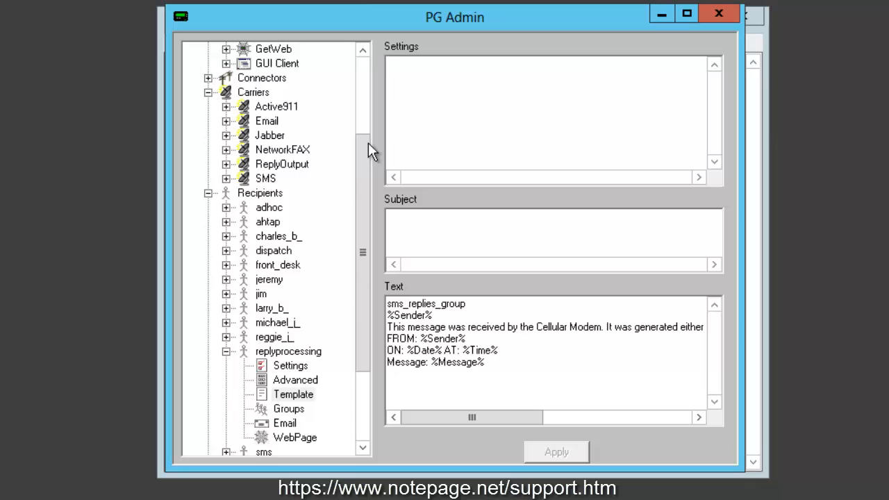
Step: Open the 2-Way settings of Connector1 and enable GSM-AT Replies
left_click(367, 113)
left_click(208, 207)
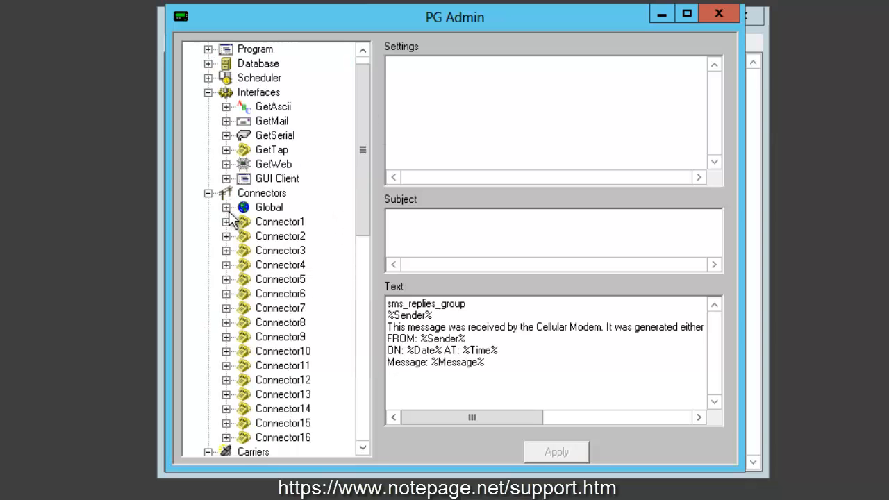
left_click(226, 221)
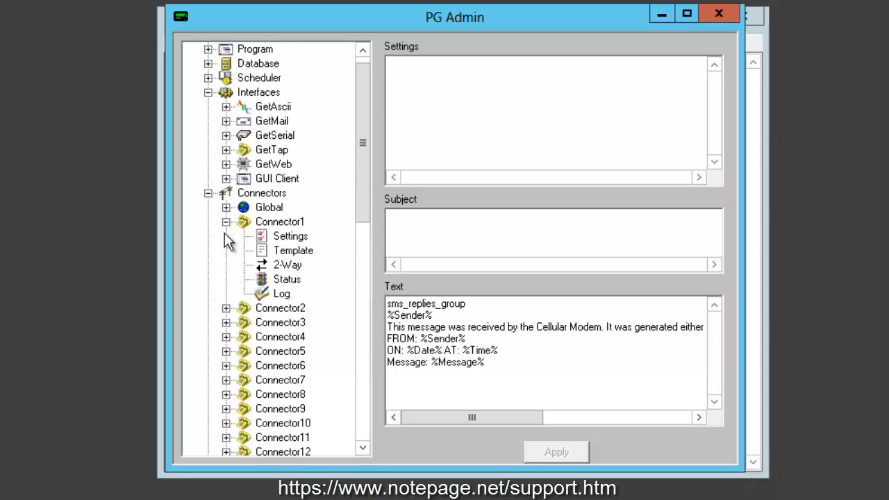
left_click(287, 270)
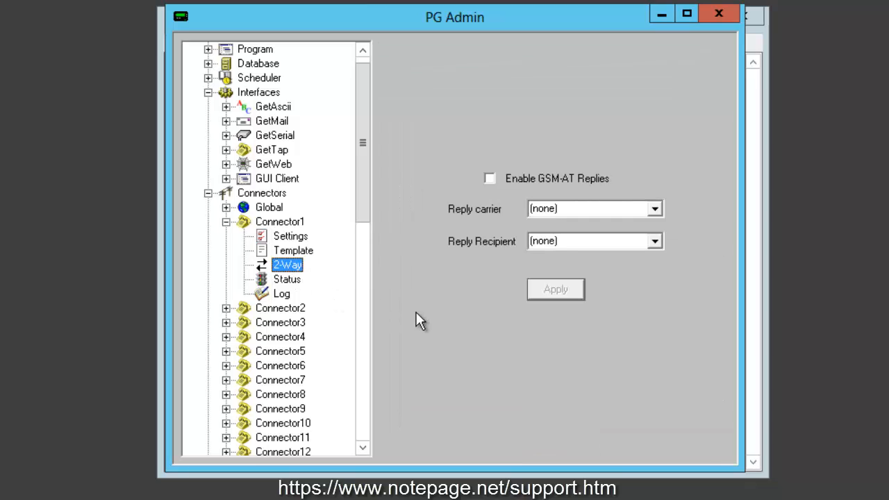
left_click(490, 179)
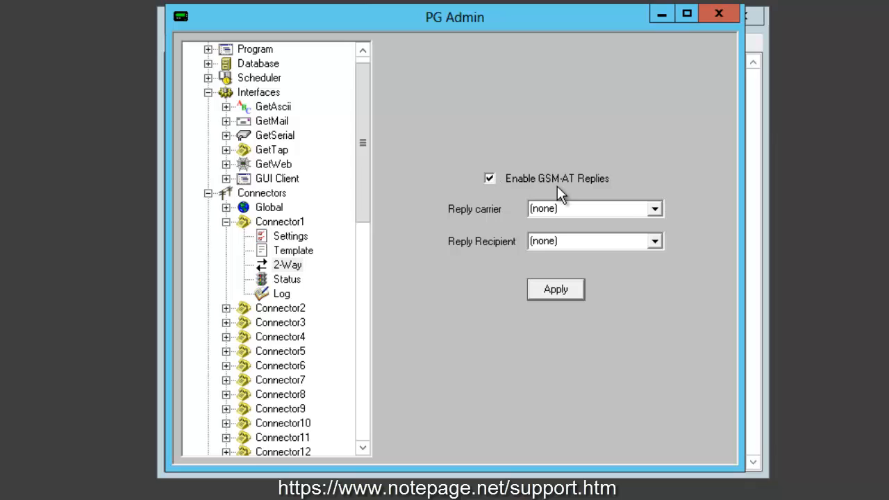
Step: Set Connector1's reply carrier to SMS and its reply recipient to replyprocessing, and apply the settings
left_click(655, 208)
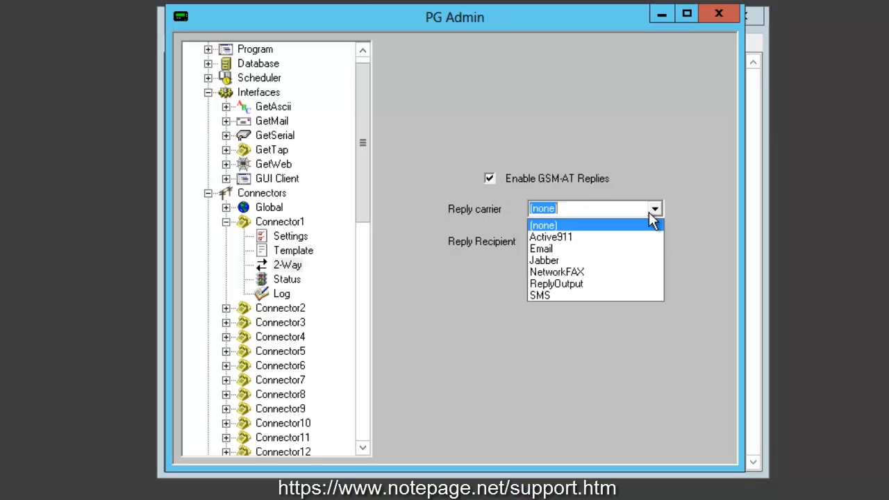
left_click(558, 297)
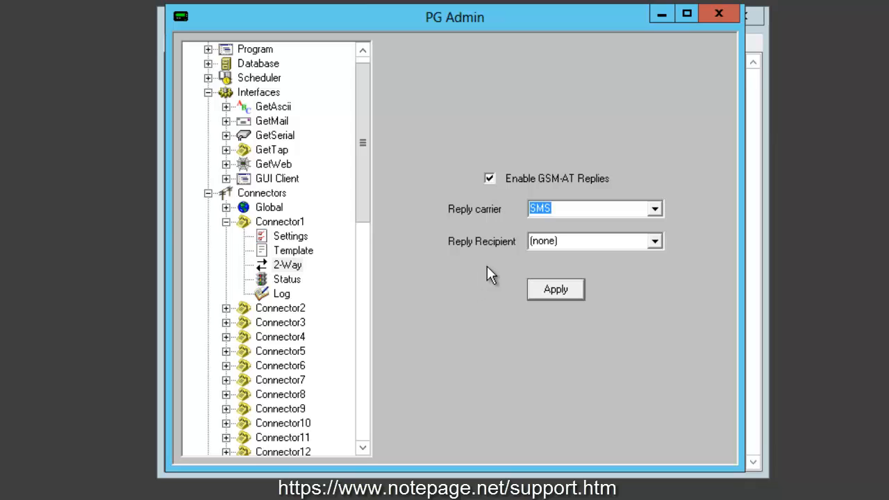
left_click(654, 241)
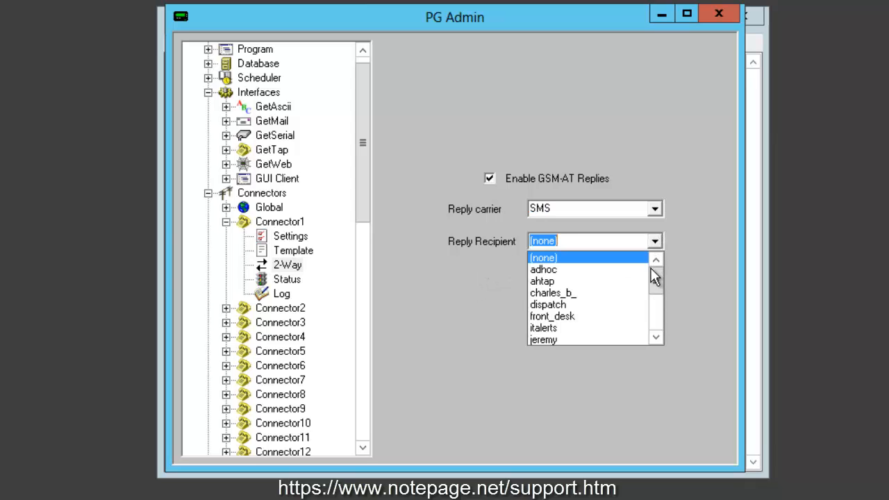
left_click_drag(657, 283, 657, 318)
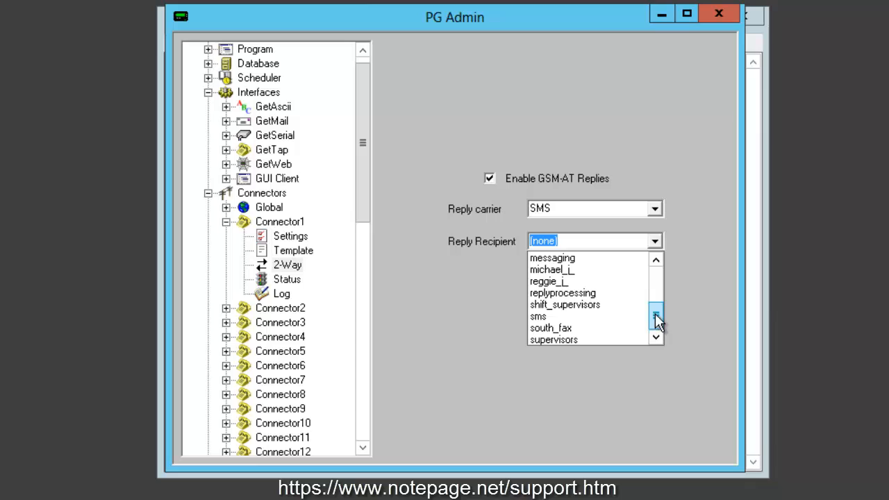
left_click(609, 294)
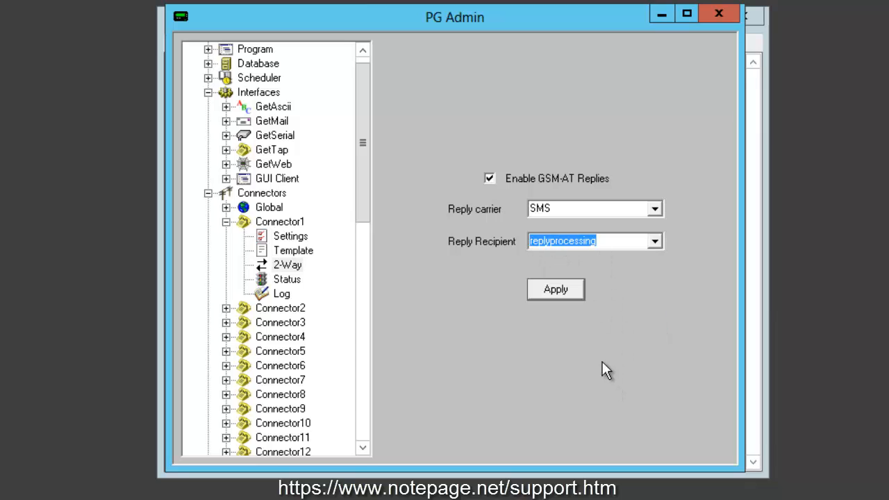
left_click(555, 287)
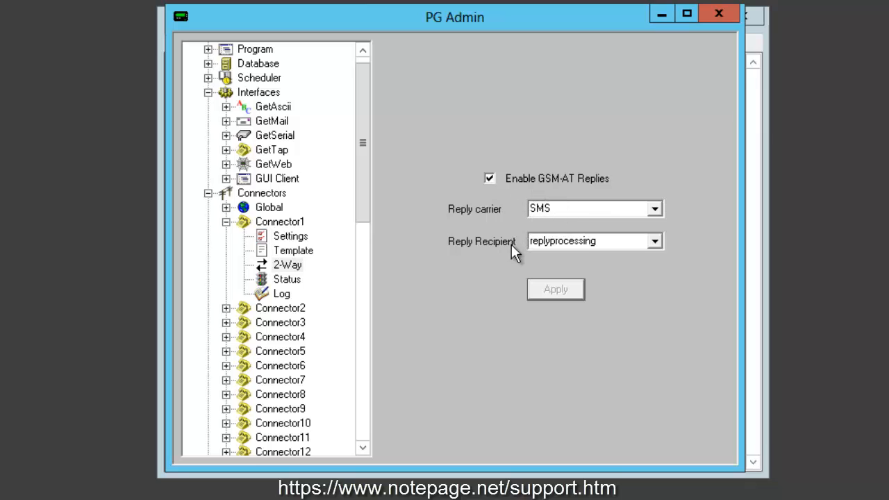
Step: Collapse the connectors and carriers in the tree and reopen the replyprocessing recipient's template for review
left_click(259, 108)
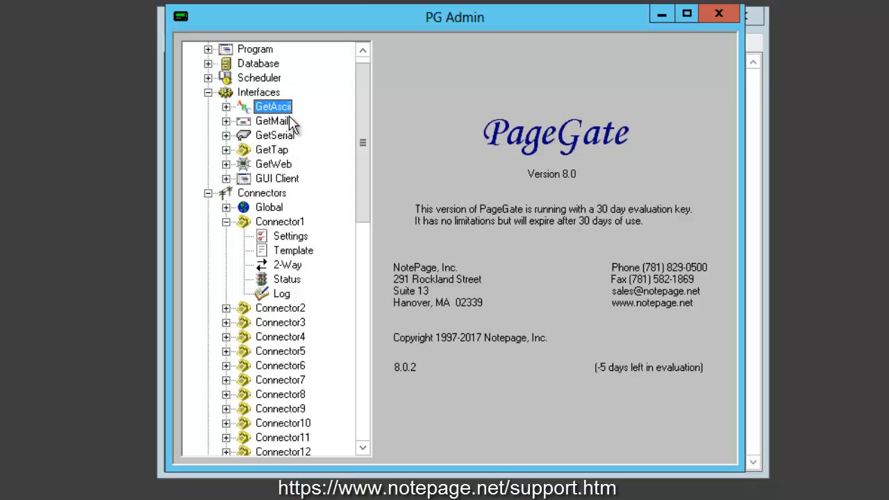
left_click(208, 194)
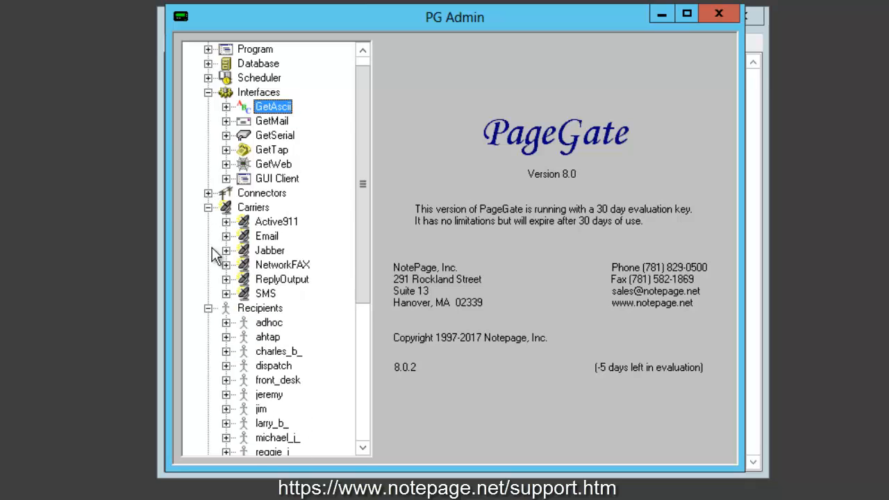
left_click(208, 207)
left_click(294, 425)
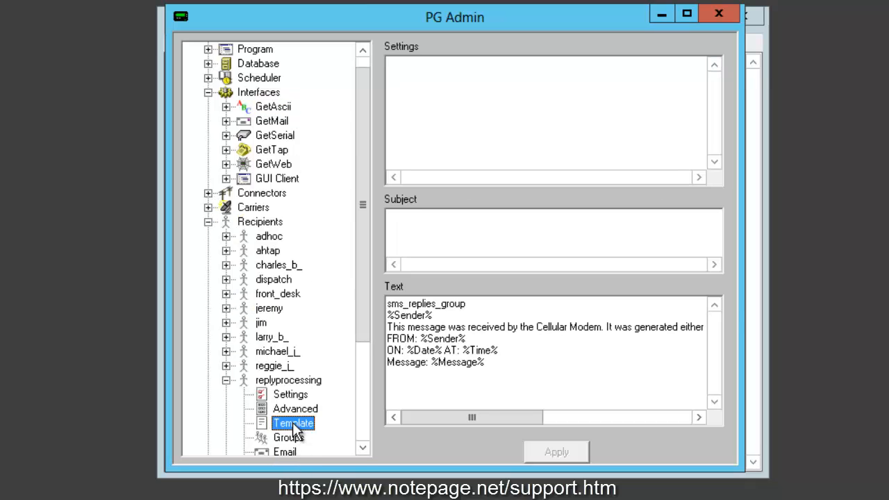